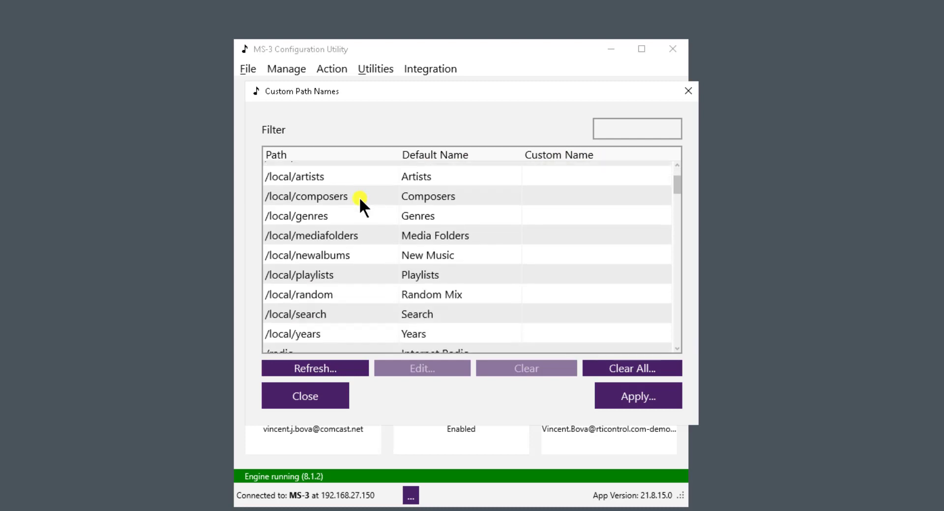
Give the /favorite path a custom name made of the first owner's first name in possessive form followed by "Favorites"
scroll(359, 197, "down", 1)
scroll(359, 196, "down", 1)
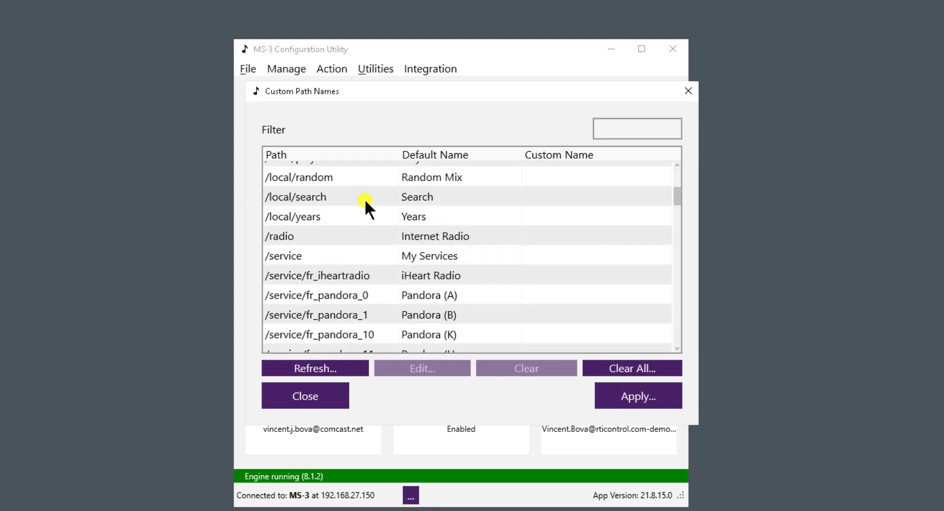
scroll(365, 205, "up", 4)
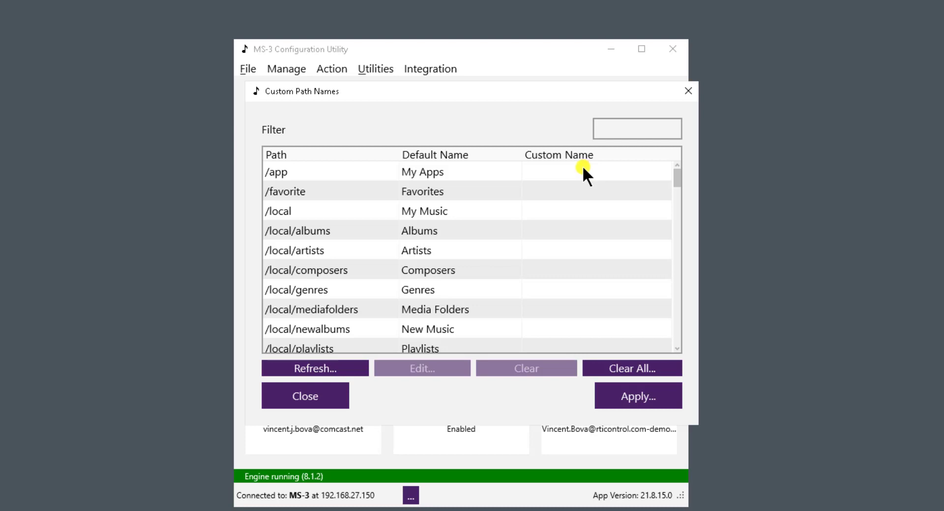
left_click(327, 191)
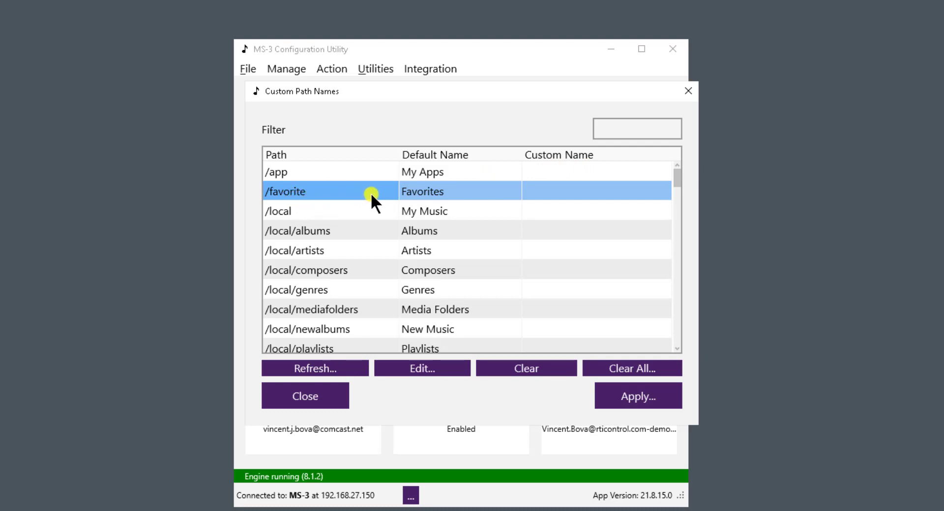
left_click(453, 189)
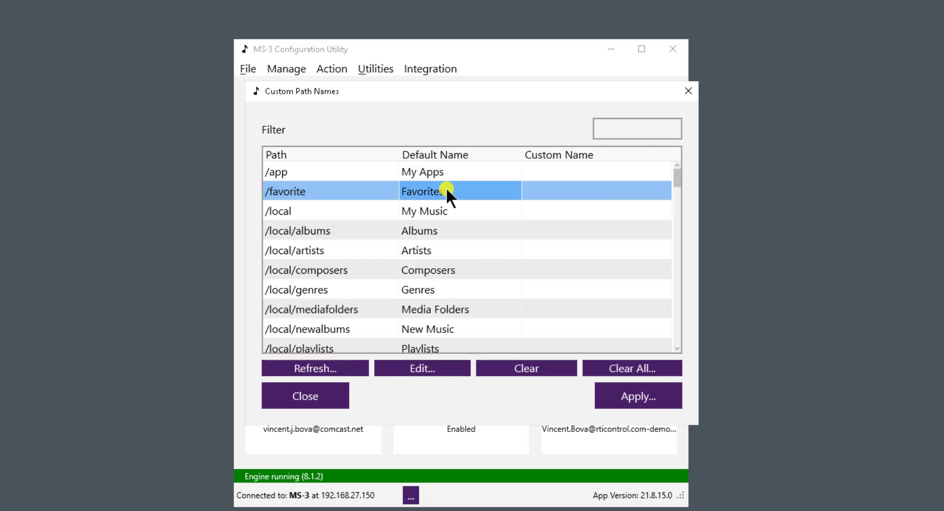
left_click(536, 191)
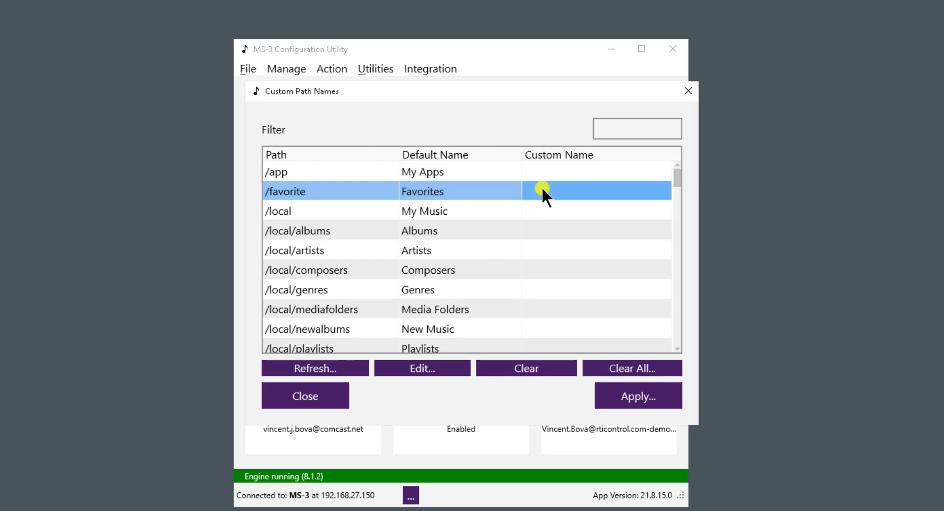
double_click(542, 188)
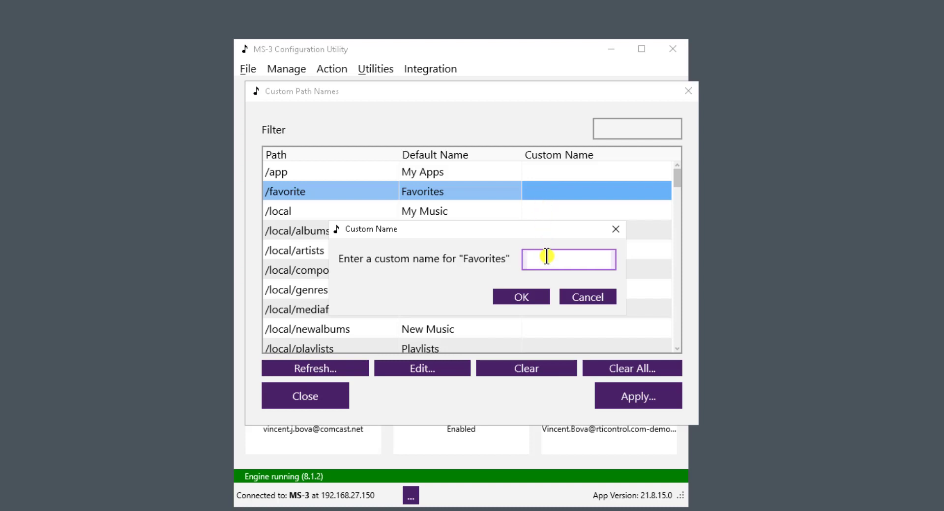
type("Jim's Favorites")
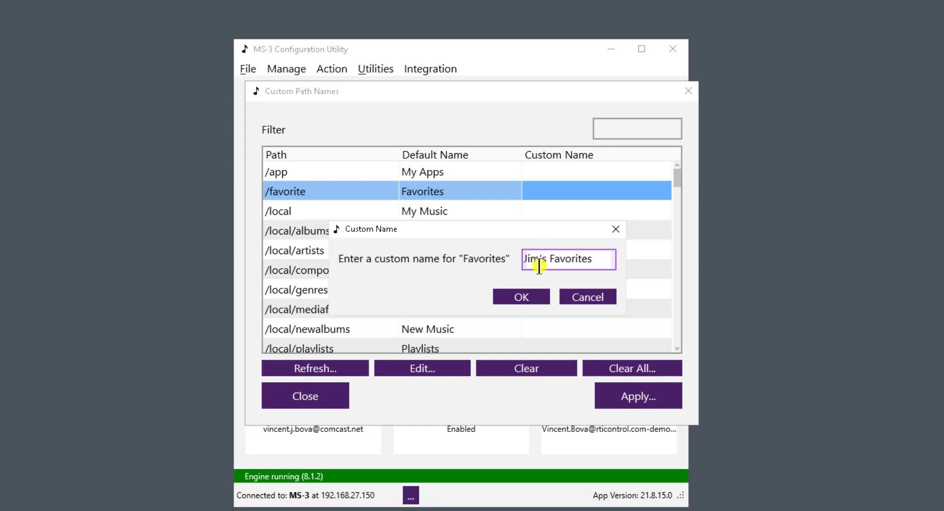
left_click(518, 294)
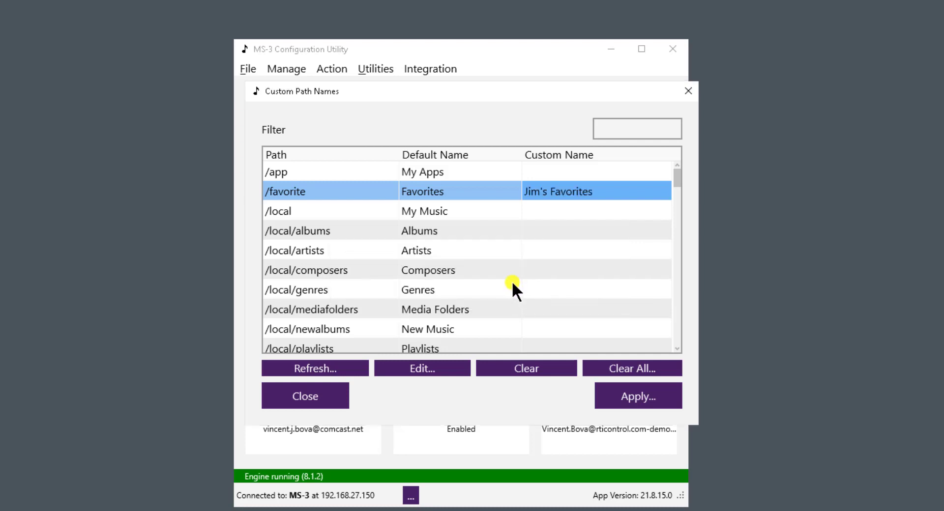
Set the custom name of the /local/genres path to "Categories"
left_click(414, 250)
left_click(425, 269)
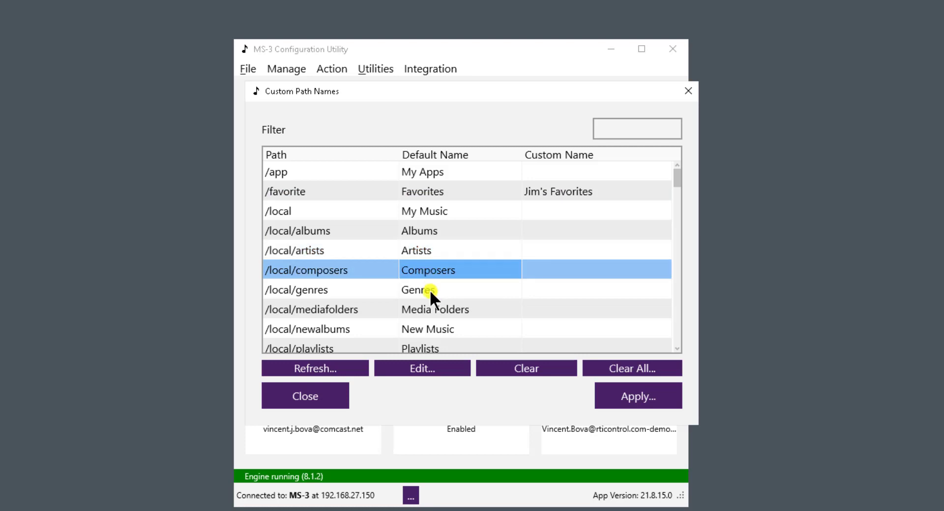
left_click(430, 289)
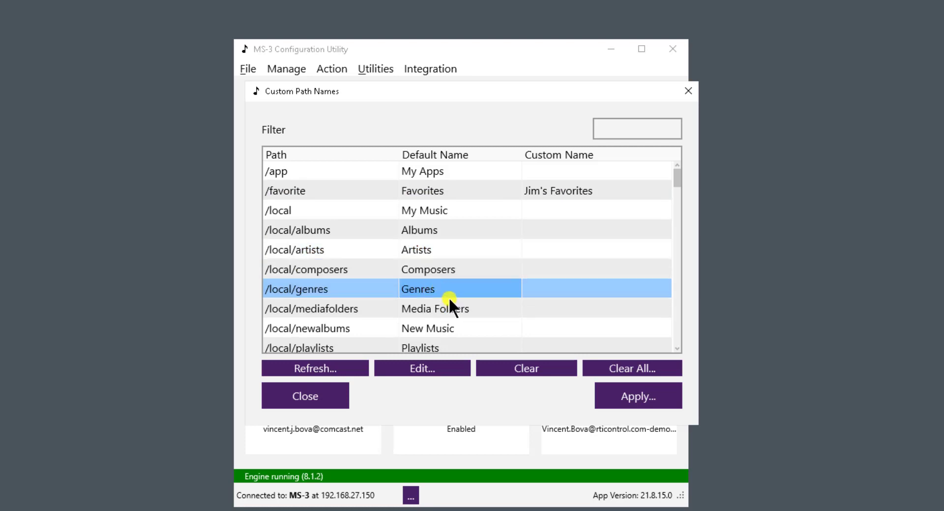
double_click(559, 285)
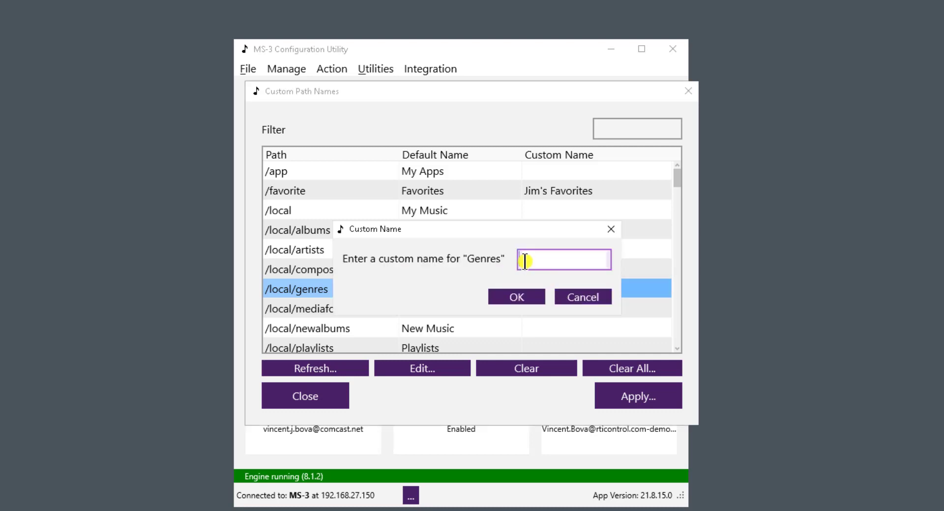
type("Categories")
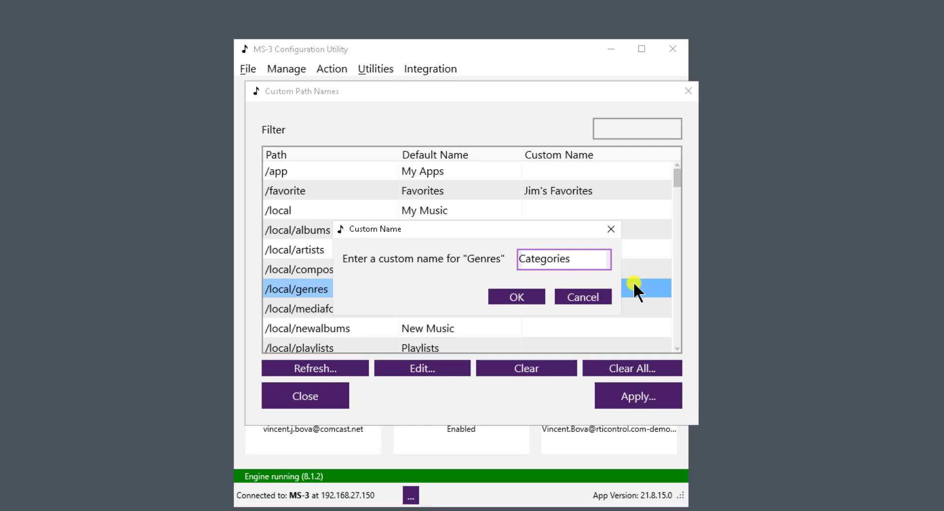
left_click(525, 297)
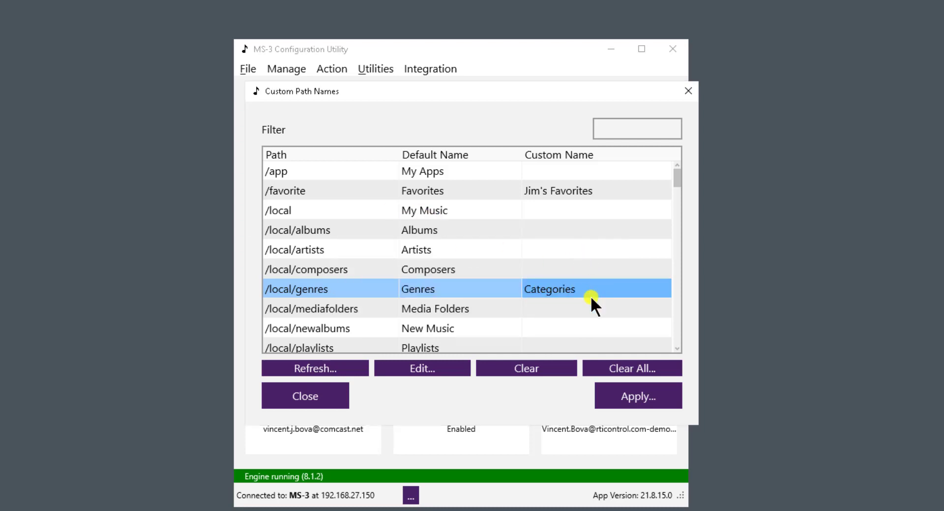
Give the Pandora (A) service path a custom name made of the second owner's first name in possessive form followed by "Pandora"
scroll(585, 297, "down", 3)
scroll(585, 298, "down", 1)
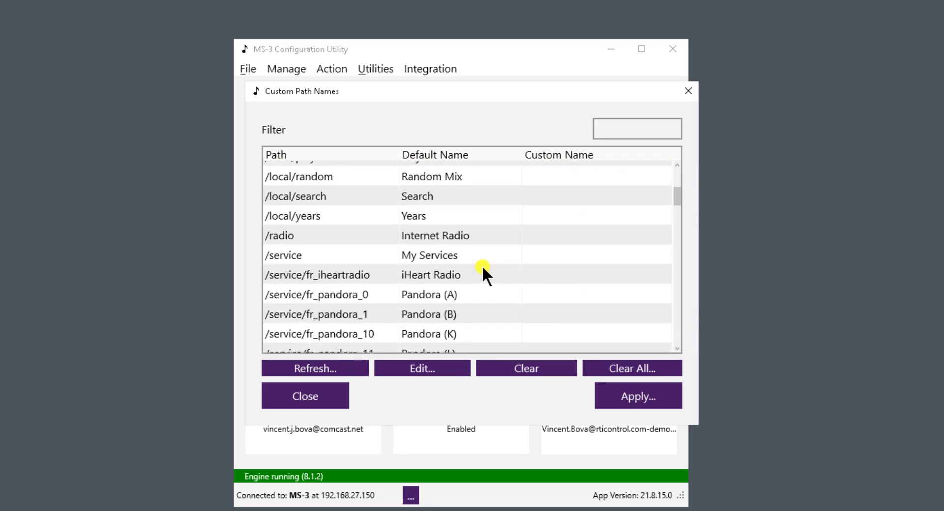
scroll(497, 267, "down", 1)
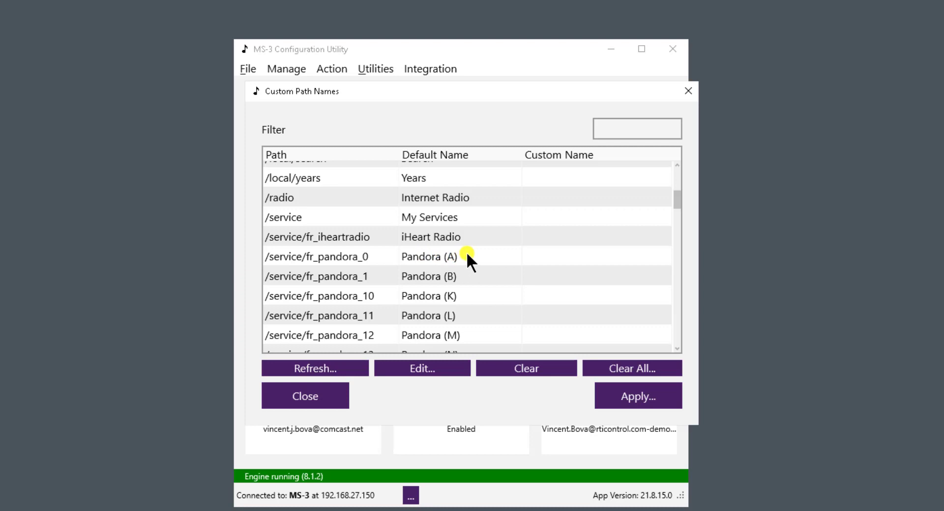
left_click(448, 257)
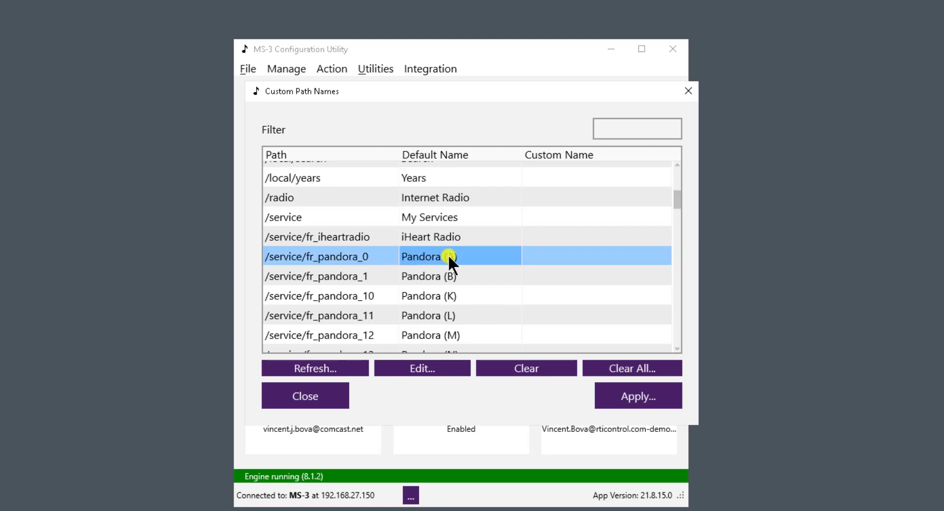
double_click(486, 252)
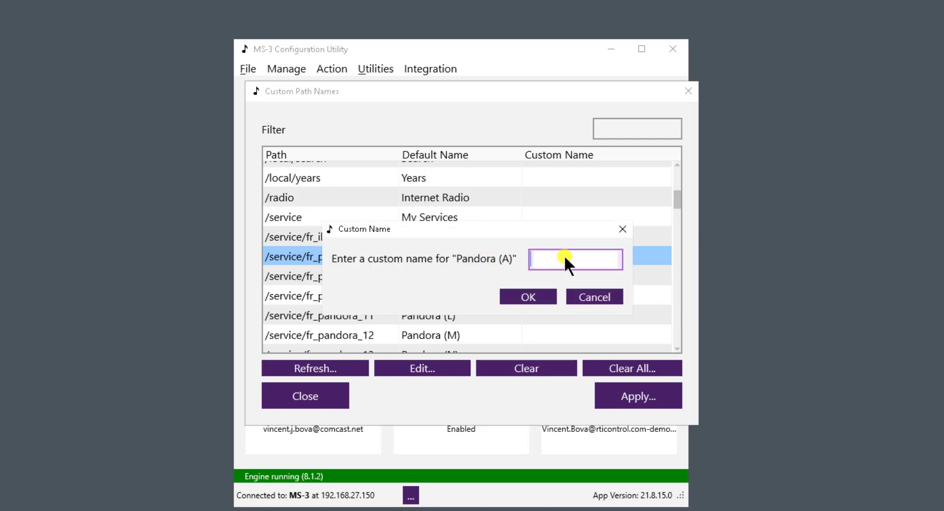
type("Jill's Pandora")
left_click(542, 299)
Give the Spotify service path a custom name made of the first owner's first name in possessive form followed by "Spotify"
scroll(546, 283, "down", 1)
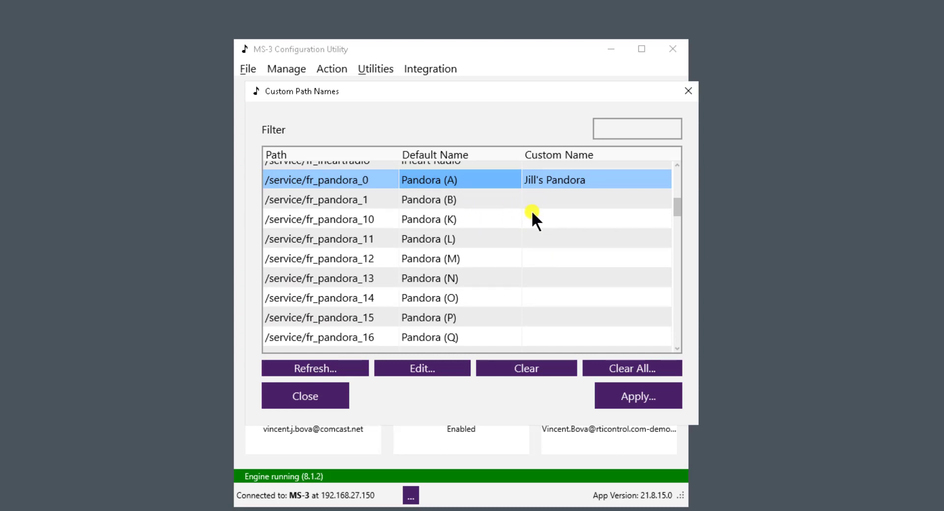
scroll(510, 231, "down", 10)
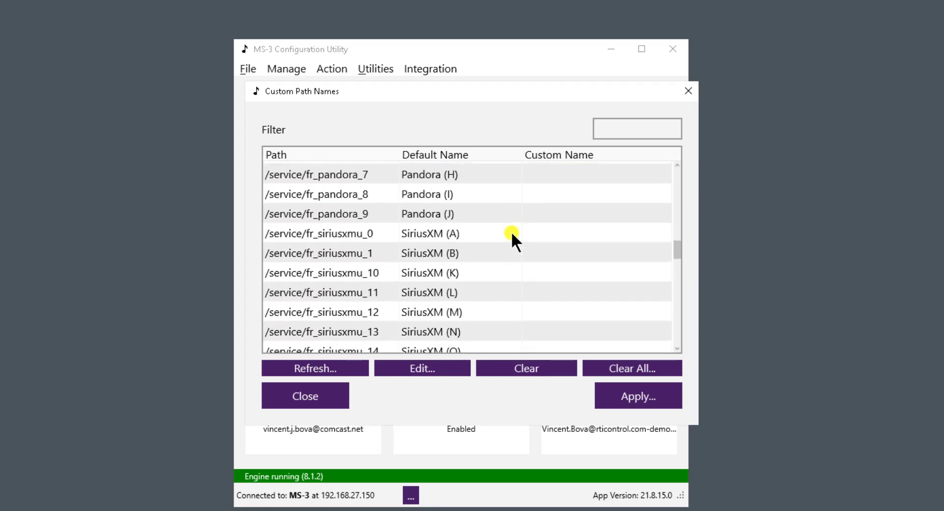
scroll(511, 231, "down", 8)
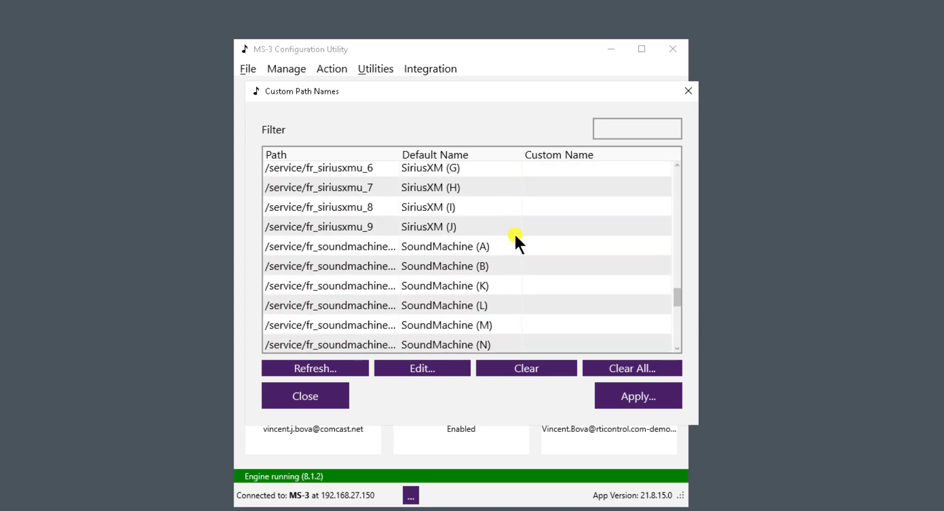
scroll(517, 235, "down", 5)
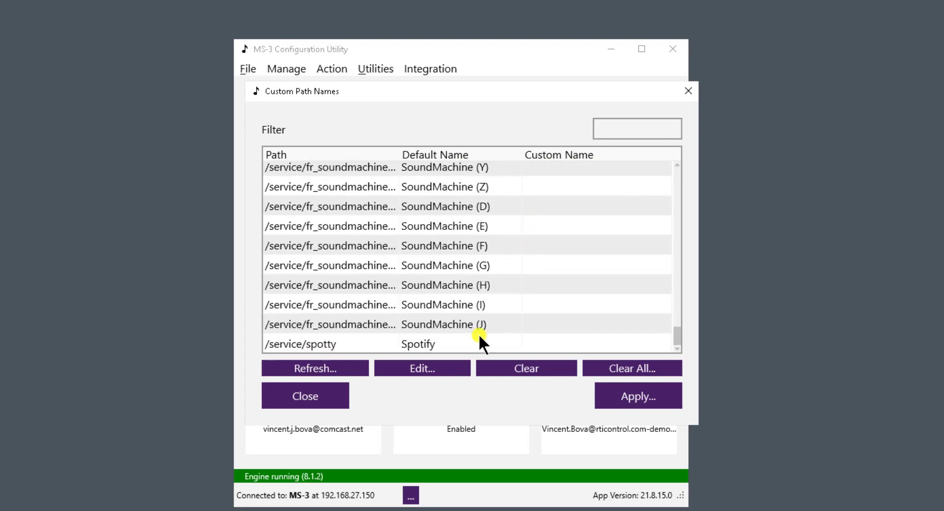
left_click(421, 343)
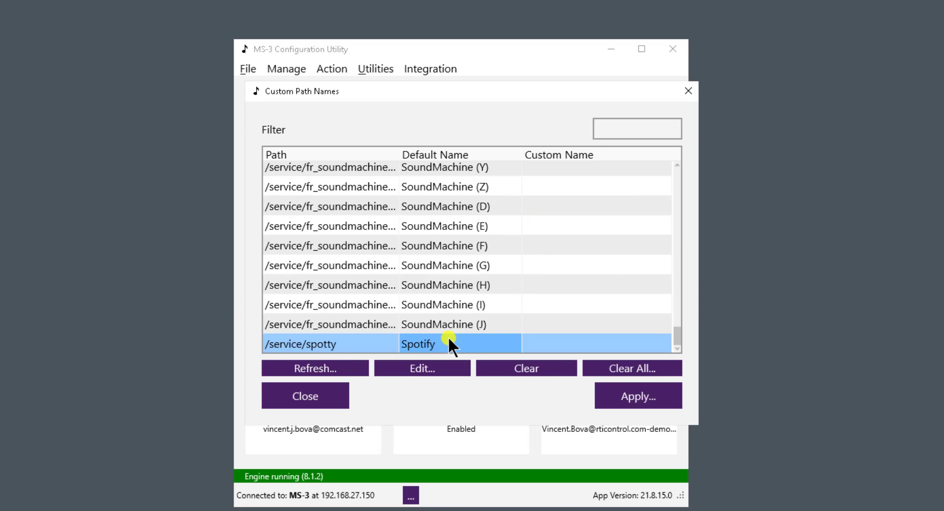
left_click(550, 341)
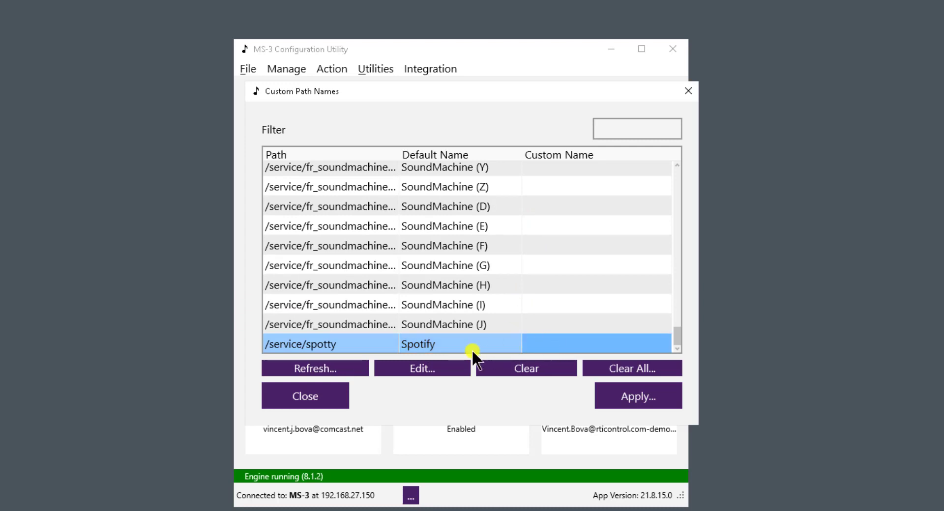
double_click(538, 344)
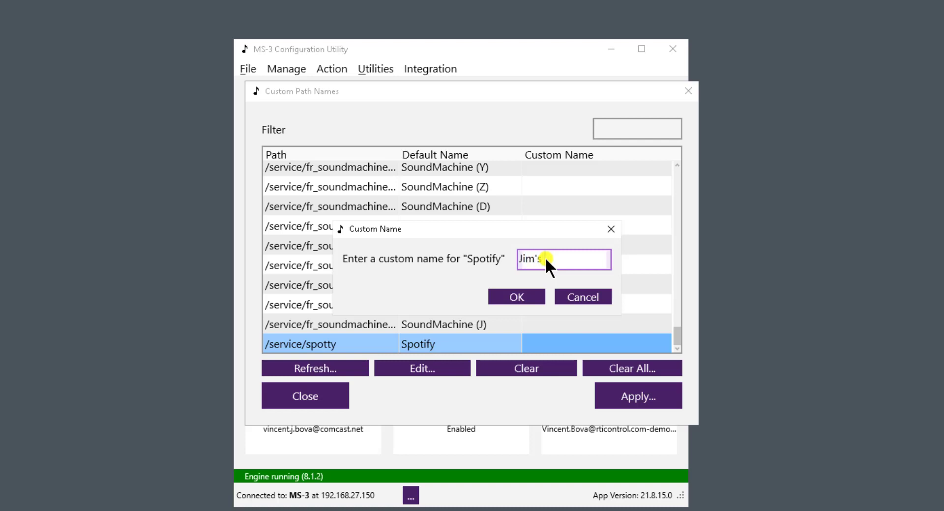
type("Jim's Spotify")
left_click(527, 295)
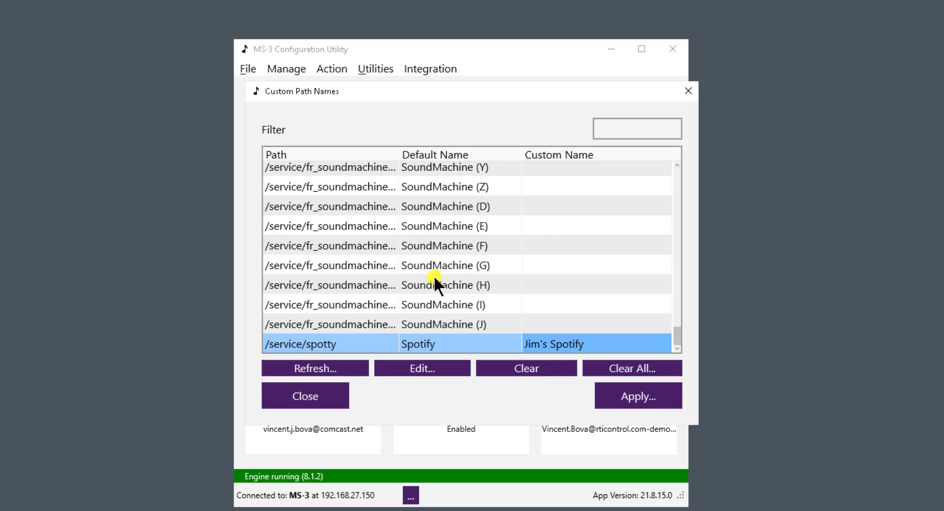
Widen the Path column and examine the full service and local paths, then select the /radio entry
left_click_drag(405, 155, 476, 154)
scroll(355, 196, "up", 1)
scroll(356, 198, "up", 6)
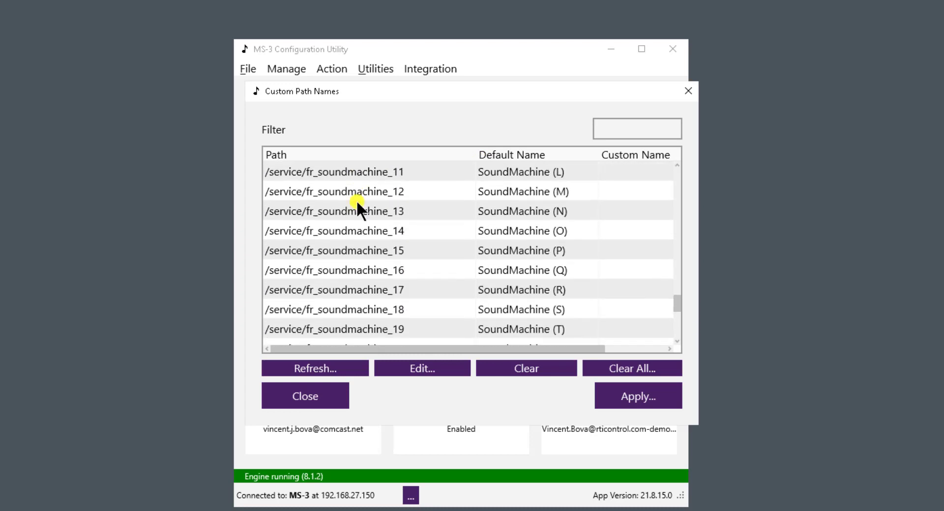
scroll(364, 202, "up", 4)
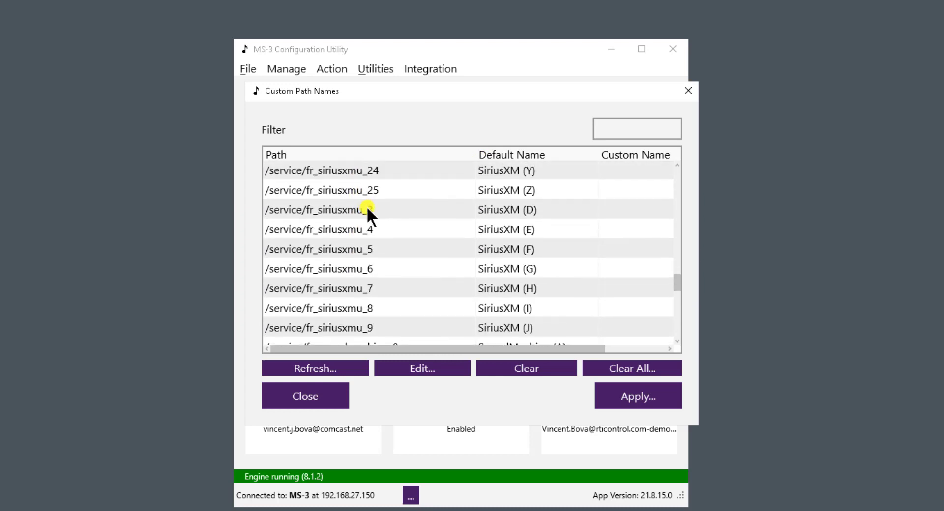
scroll(370, 213, "up", 2)
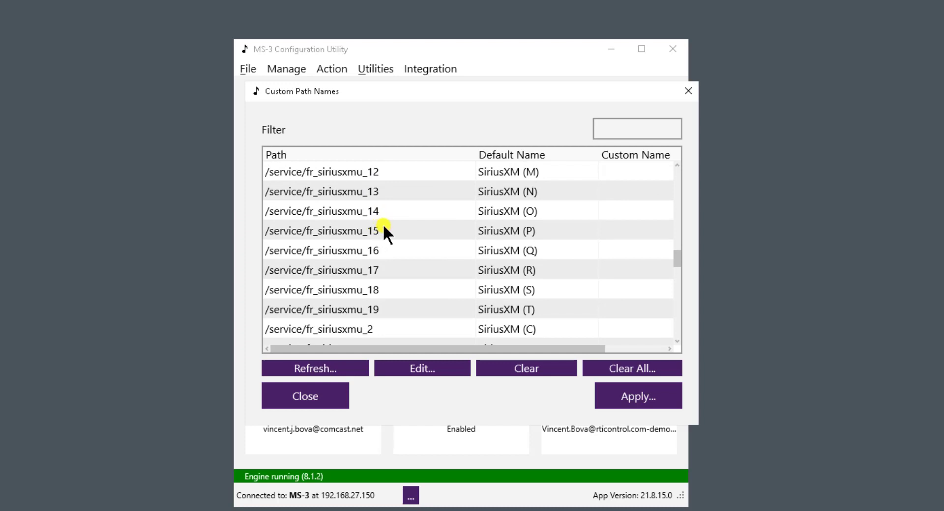
scroll(361, 214, "up", 4)
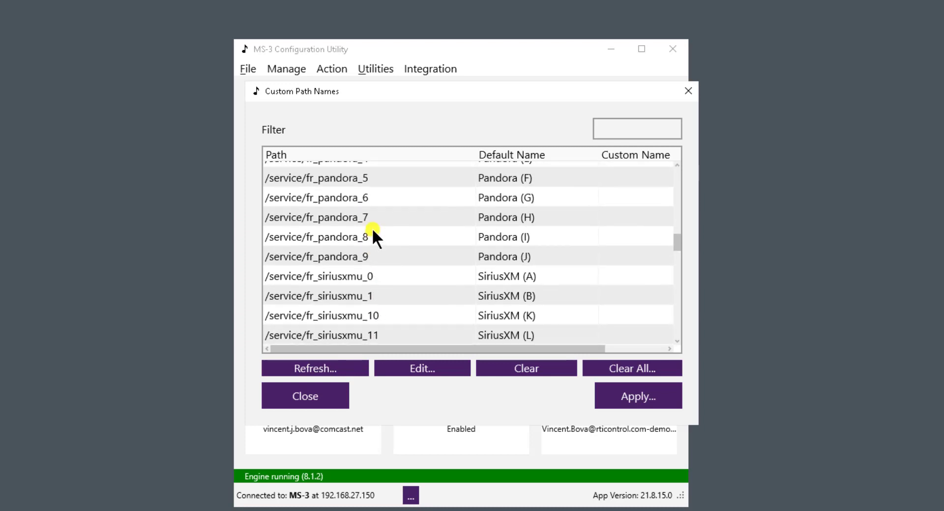
scroll(373, 237, "up", 3)
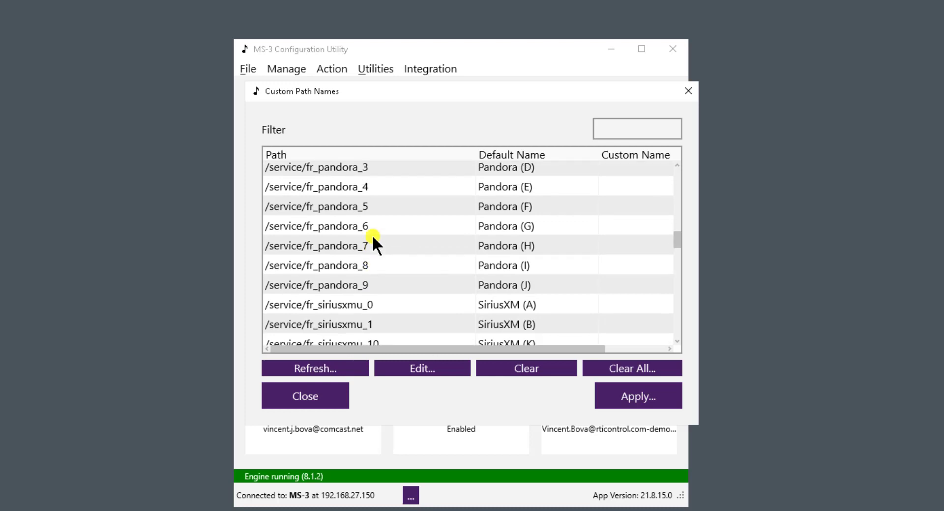
scroll(372, 235, "up", 5)
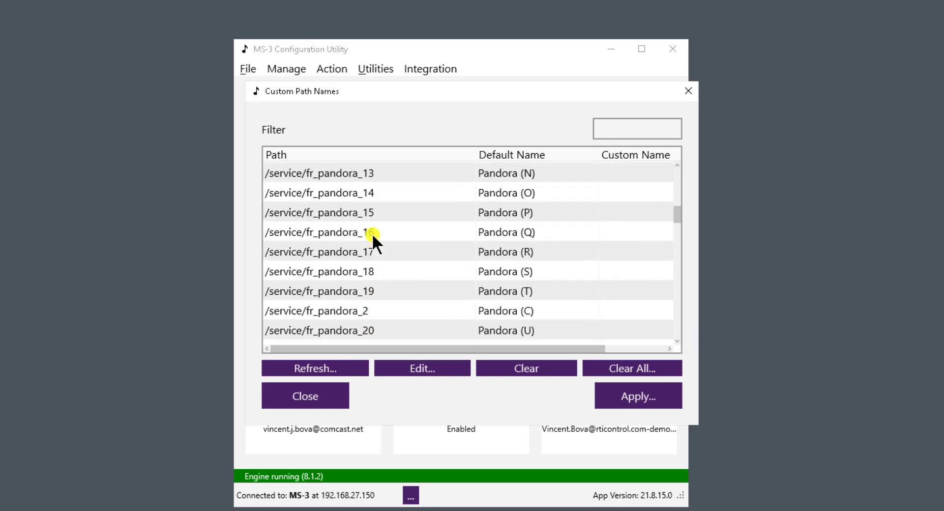
scroll(372, 234, "up", 2)
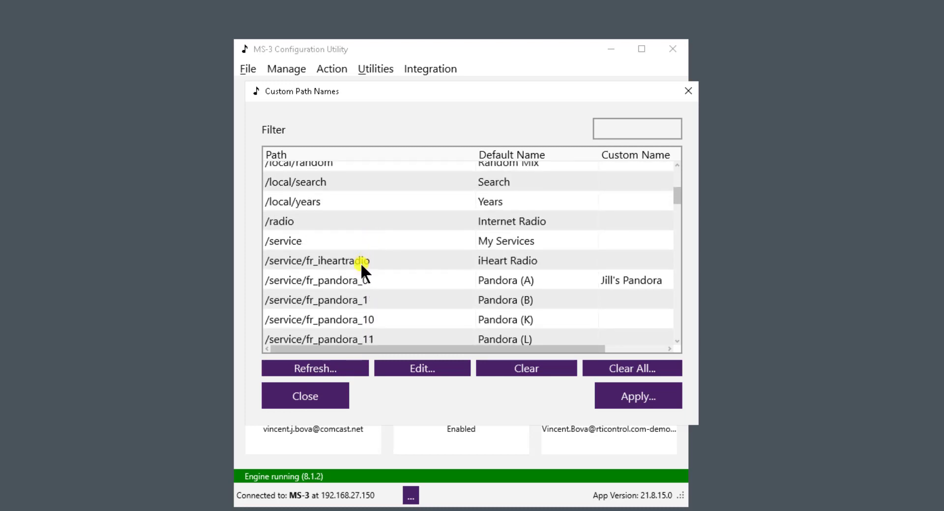
scroll(360, 263, "up", 2)
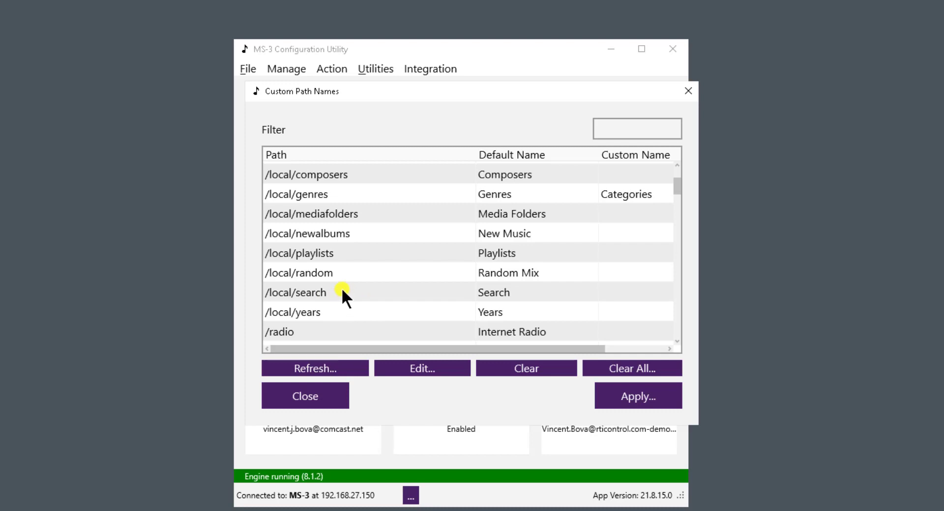
scroll(341, 287, "down", 2)
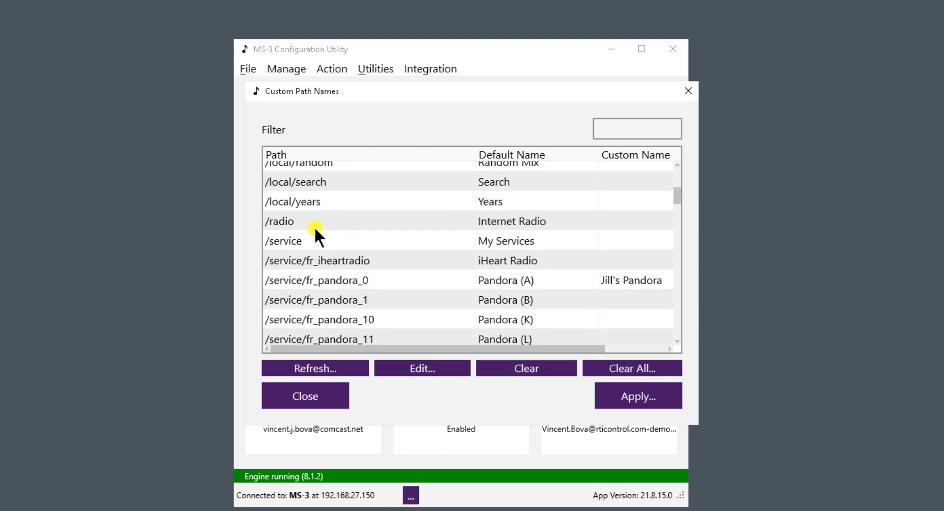
left_click(288, 219)
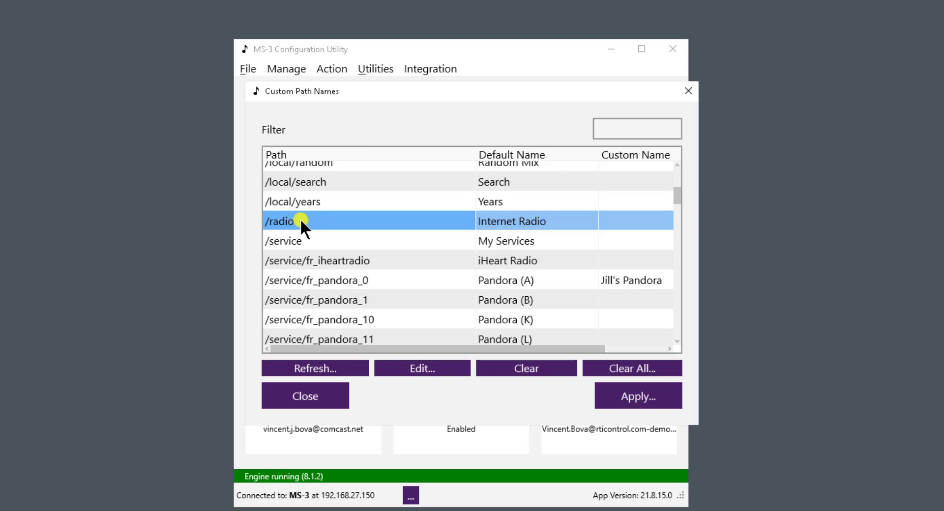